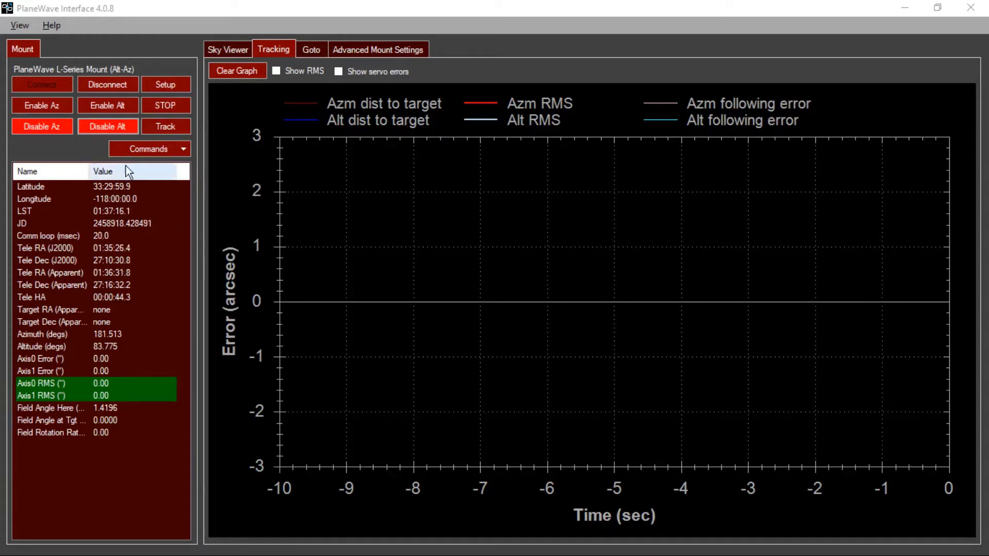
Enable both axis motors, briefly track the sky, then stop tracking and disable the motors.
left_click(66, 104)
left_click(88, 105)
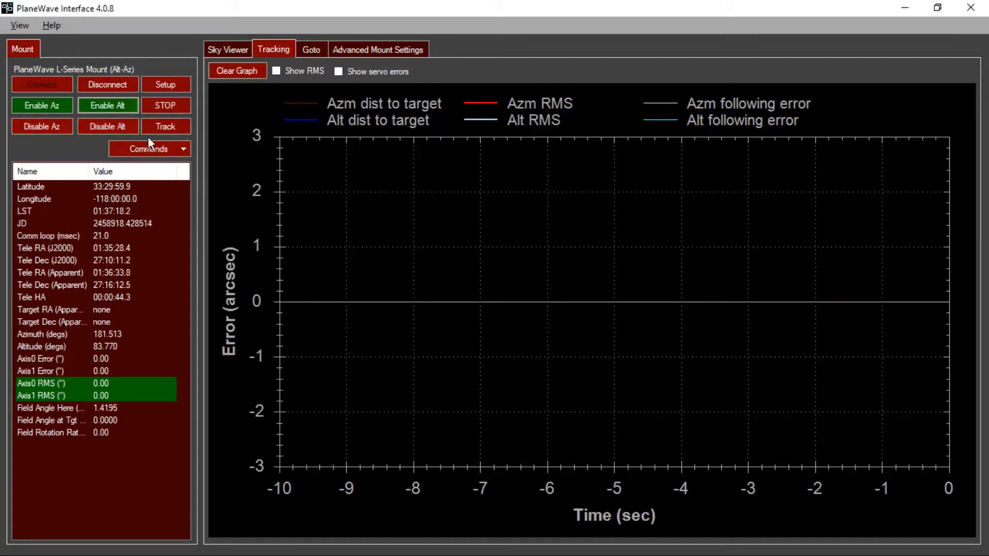
left_click(151, 143)
left_click(162, 126)
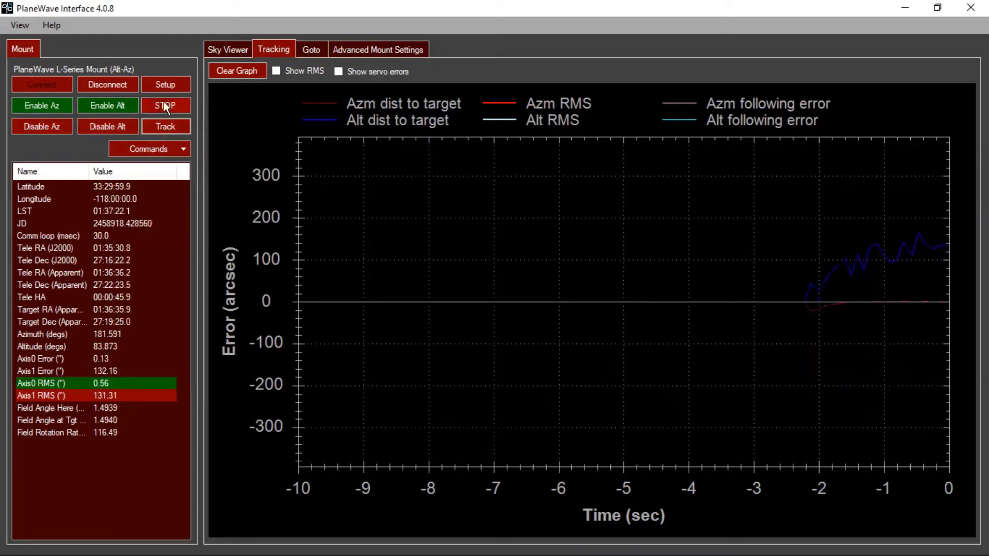
left_click(163, 103)
left_click(103, 121)
left_click(42, 125)
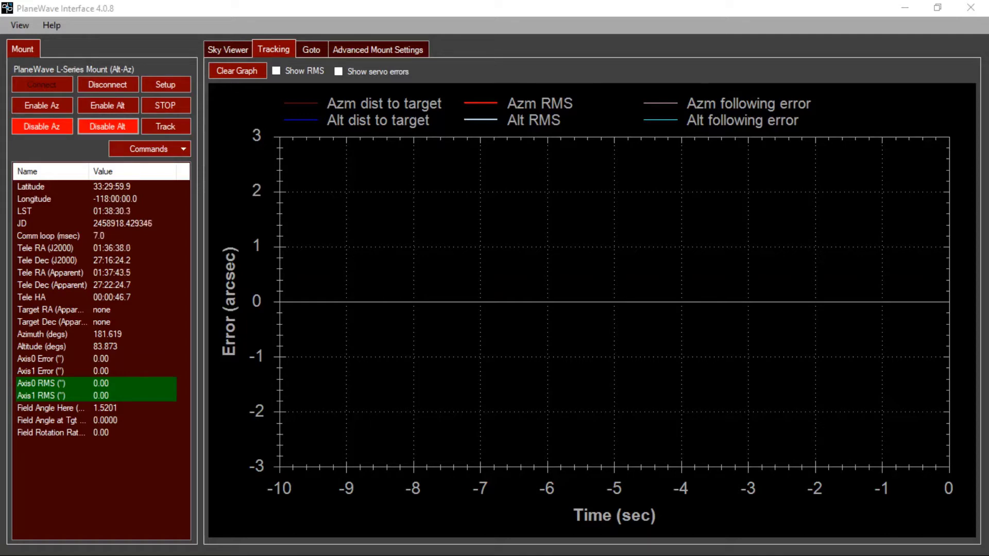
Re-enable both motors and track to watch the error graph, then turn the motors off.
left_click(44, 109)
left_click(98, 107)
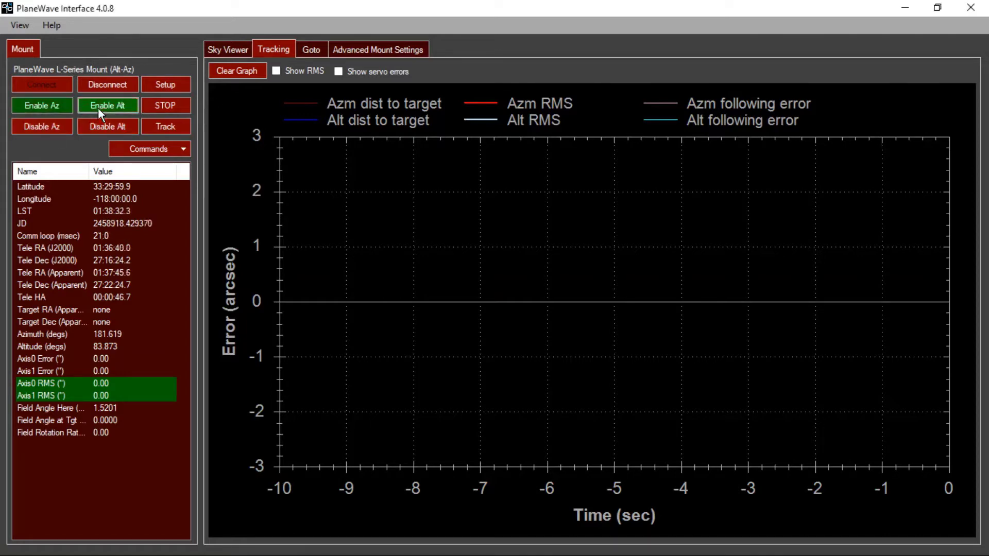
left_click(147, 126)
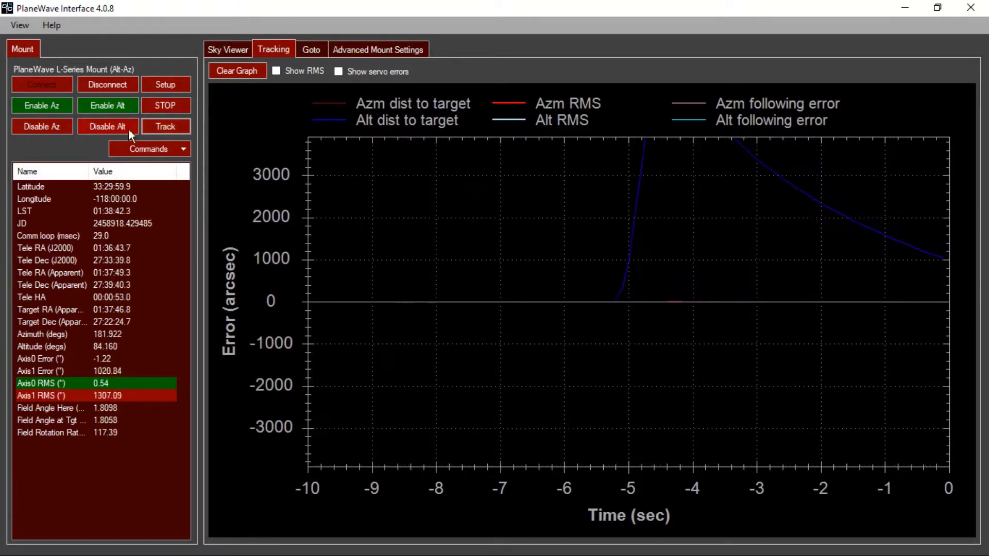
left_click(123, 133)
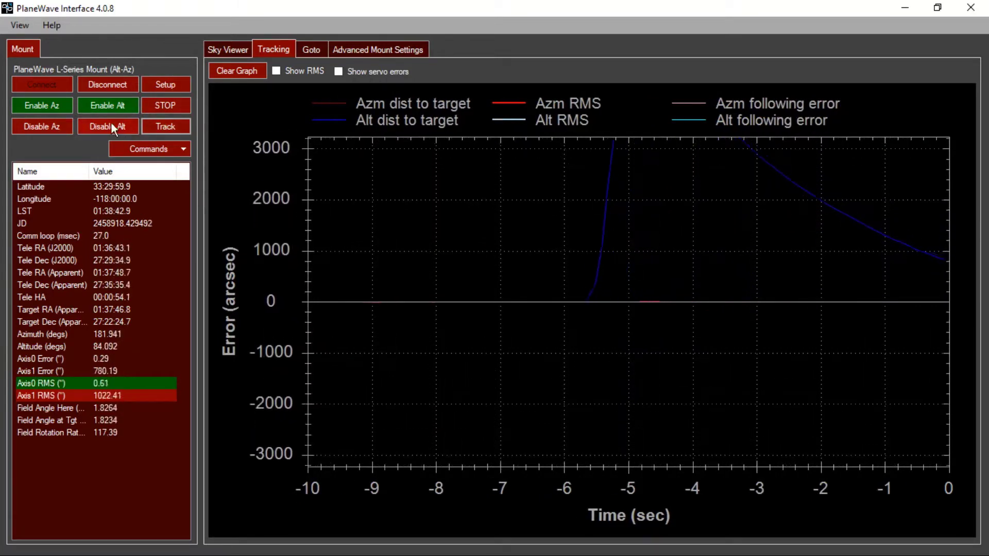
left_click(42, 127)
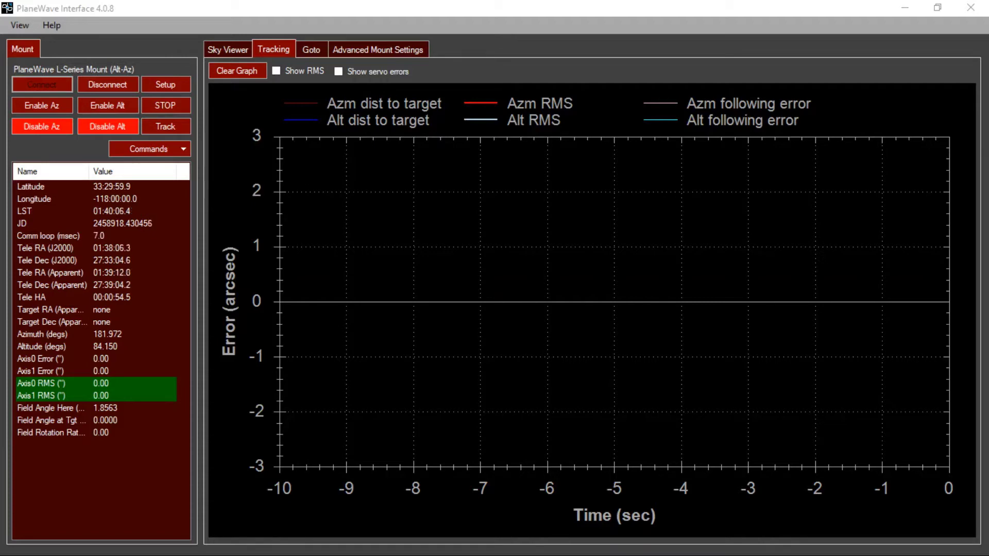
Enable both motors, start tracking, and minimize Chrome to reveal the untuned tracking error graph.
left_click(64, 102)
left_click(115, 104)
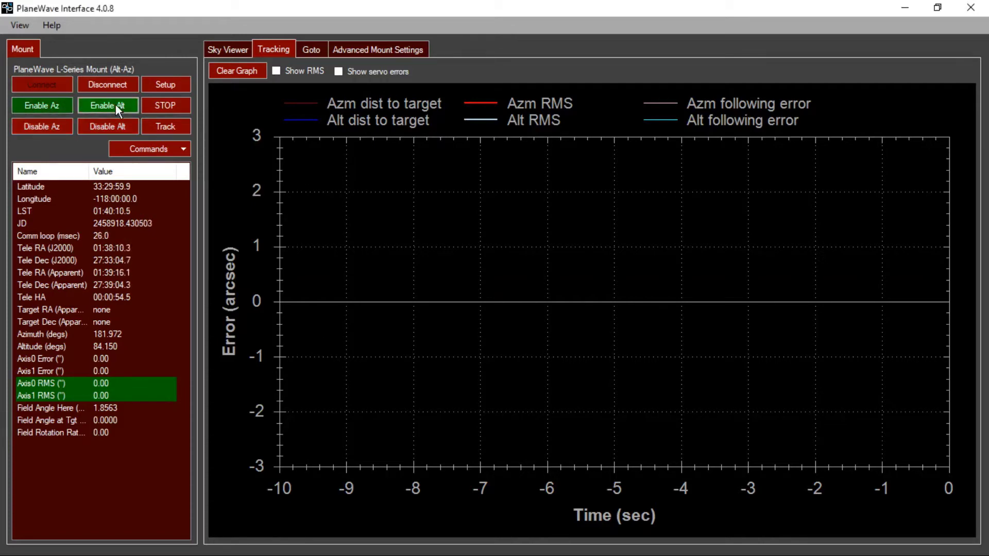
left_click(165, 128)
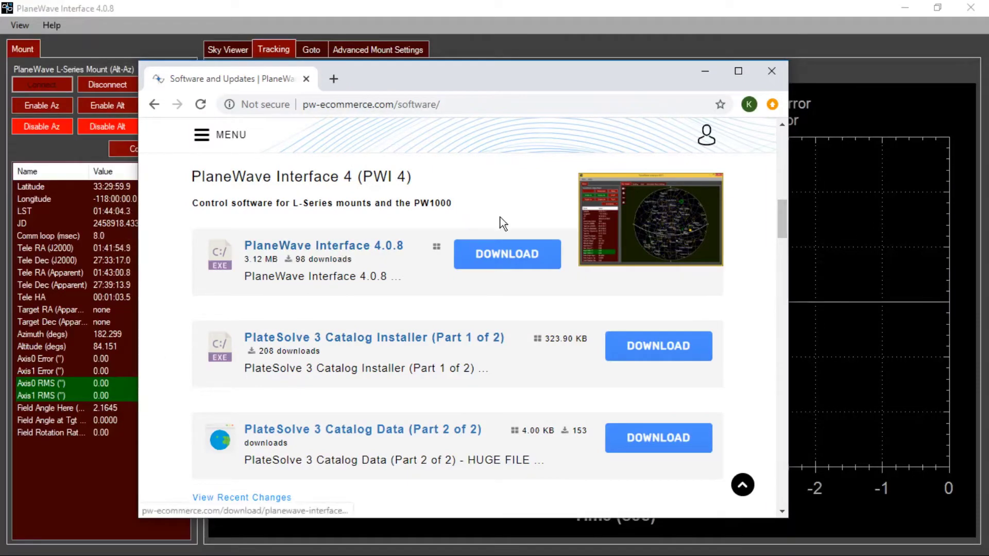
left_click(706, 75)
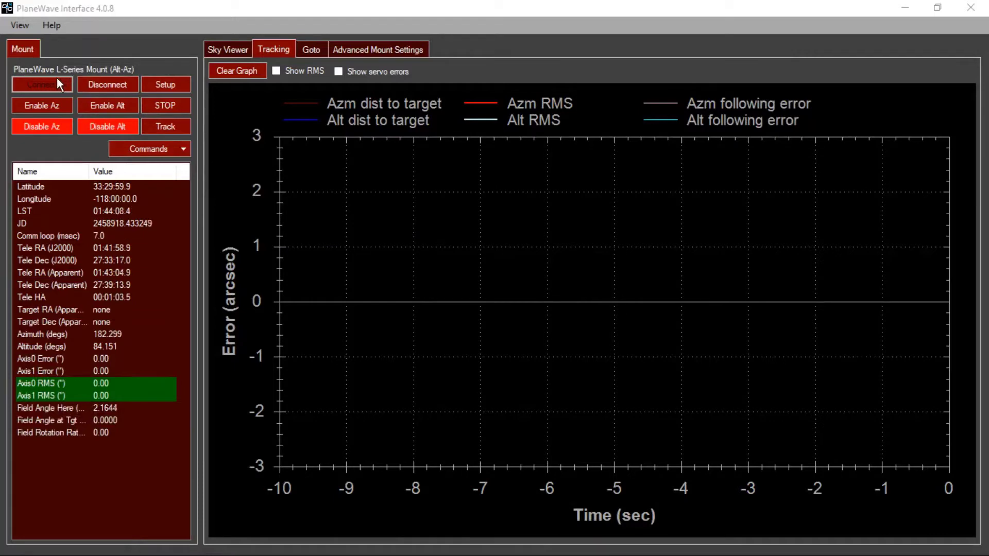
Launch Run AutoTuner from the Commands menu's Motor tuning submenu.
left_click(162, 151)
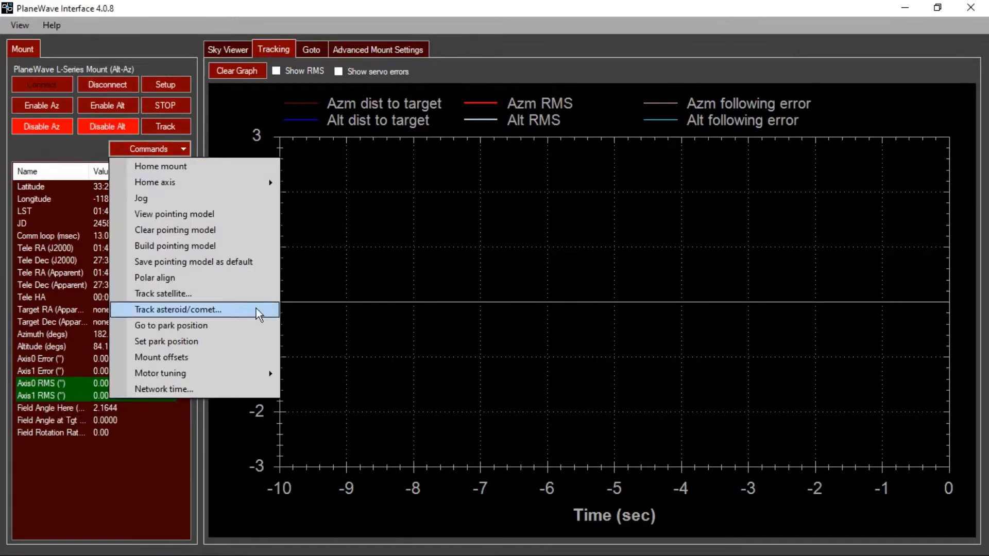
mouse_move(256, 374)
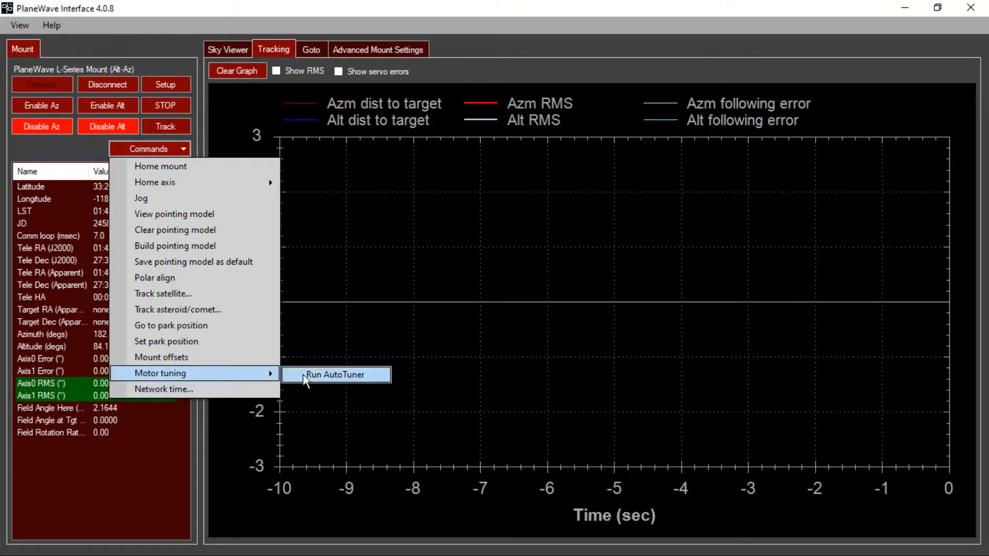
left_click(338, 376)
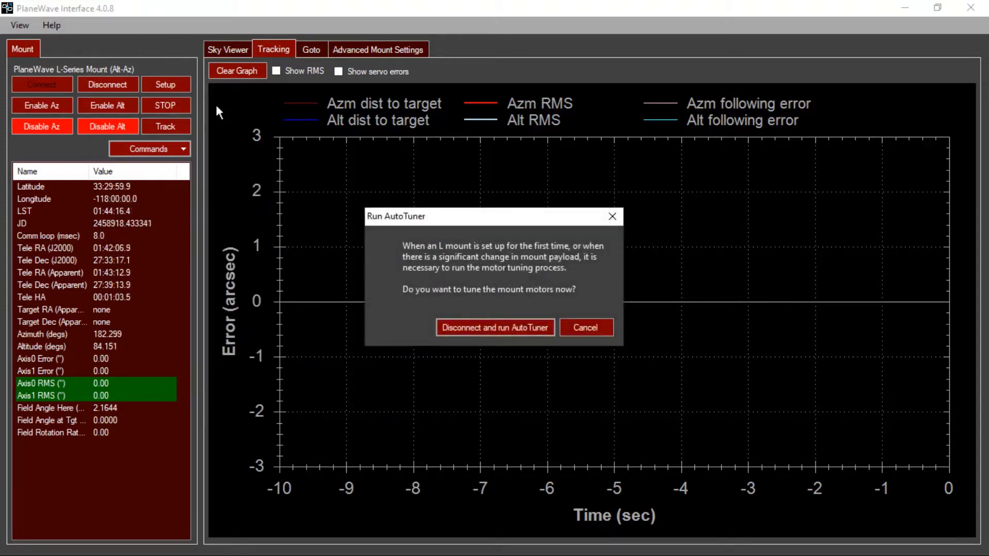
Disconnect the mount for the AutoTuner, connect the tuner to it, and start the payload frequency sweep.
left_click(521, 329)
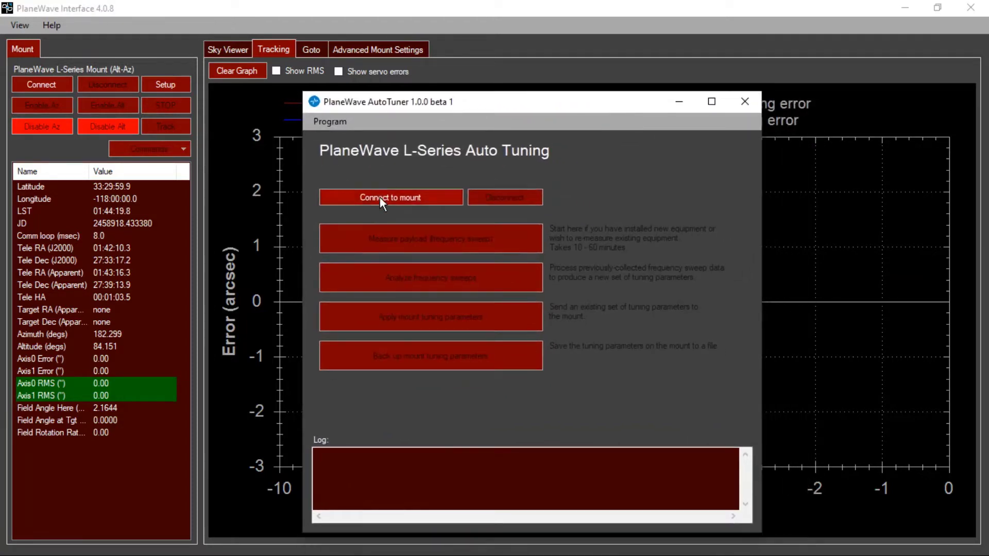
left_click(379, 197)
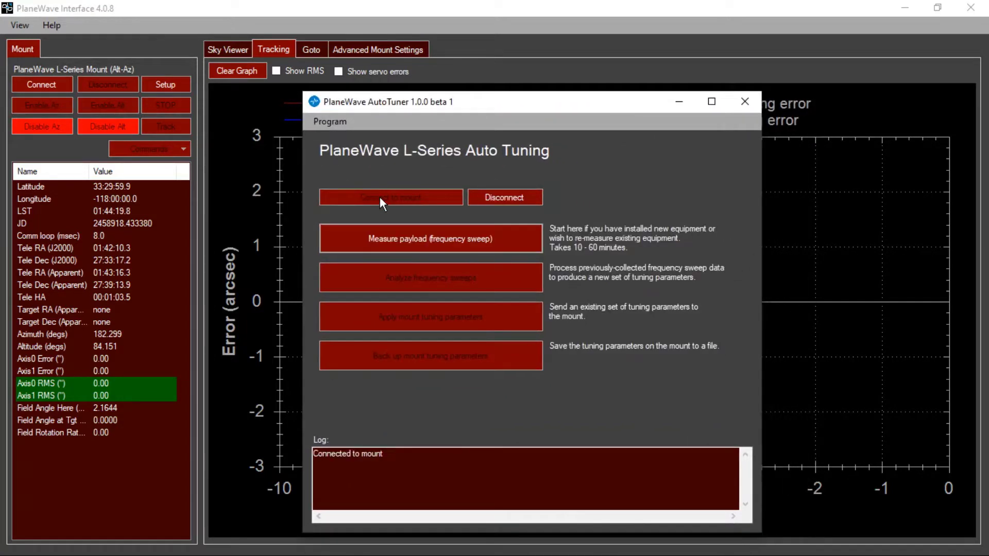
left_click(432, 239)
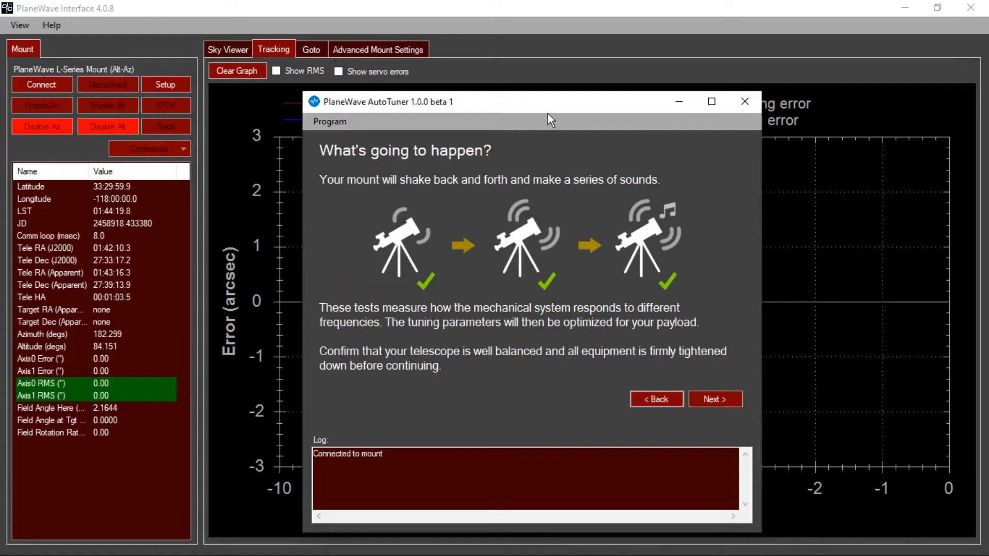
left_click_drag(548, 113, 535, 106)
Choose Alt-Az geometry and describe the payload as a CDK14 with an Eyepiece, noted 'rebalanced'.
left_click(716, 391)
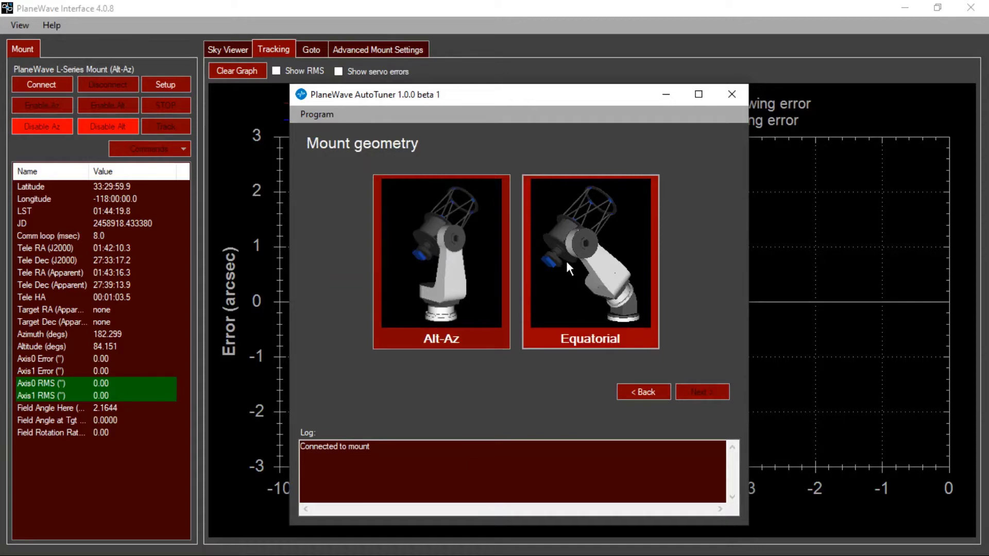
left_click(450, 282)
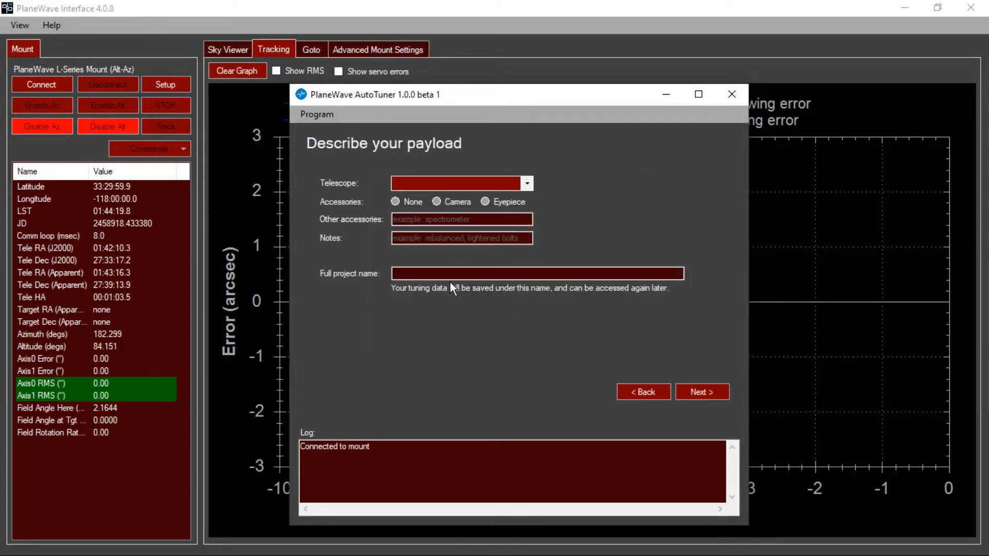
left_click(527, 183)
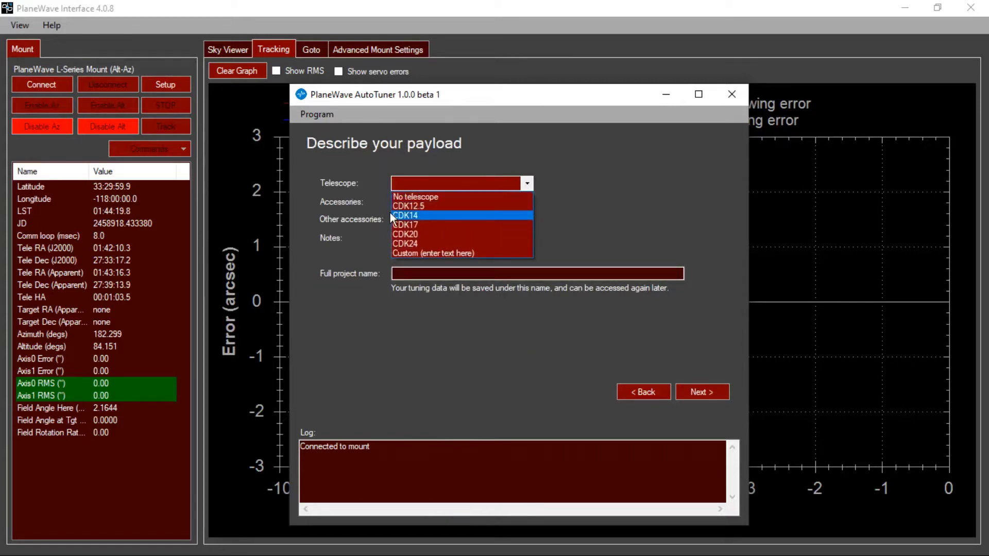
left_click(409, 215)
left_click(487, 202)
left_click(464, 240)
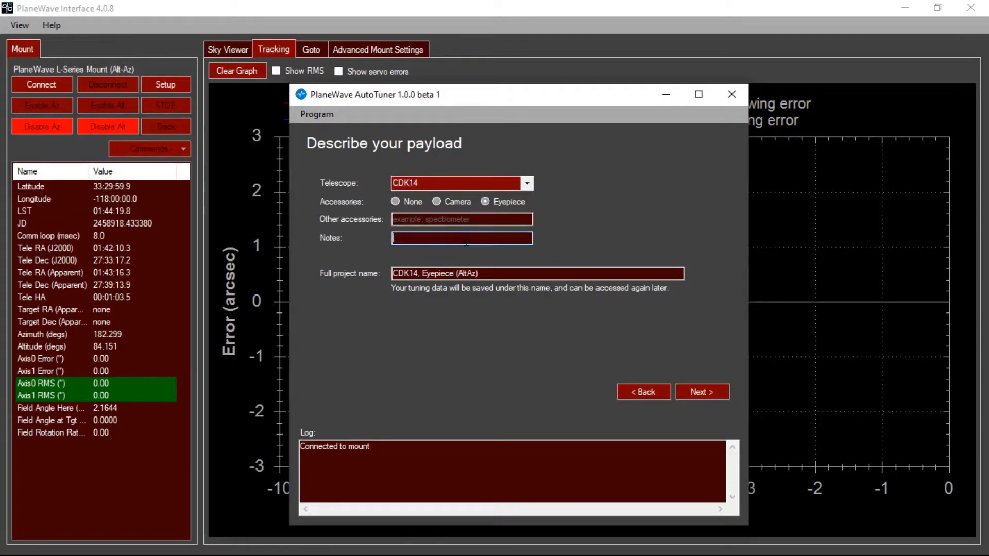
type("rebalanced")
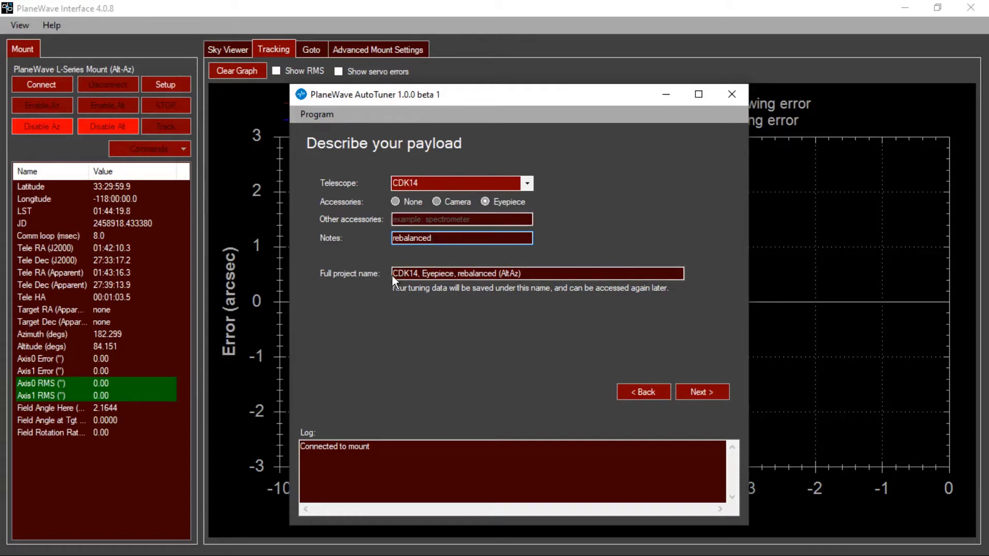
Inspect the full project name 'CDK14, Eyepiece, rebalanced (AltAz)' and leave it unchanged.
left_click(535, 272)
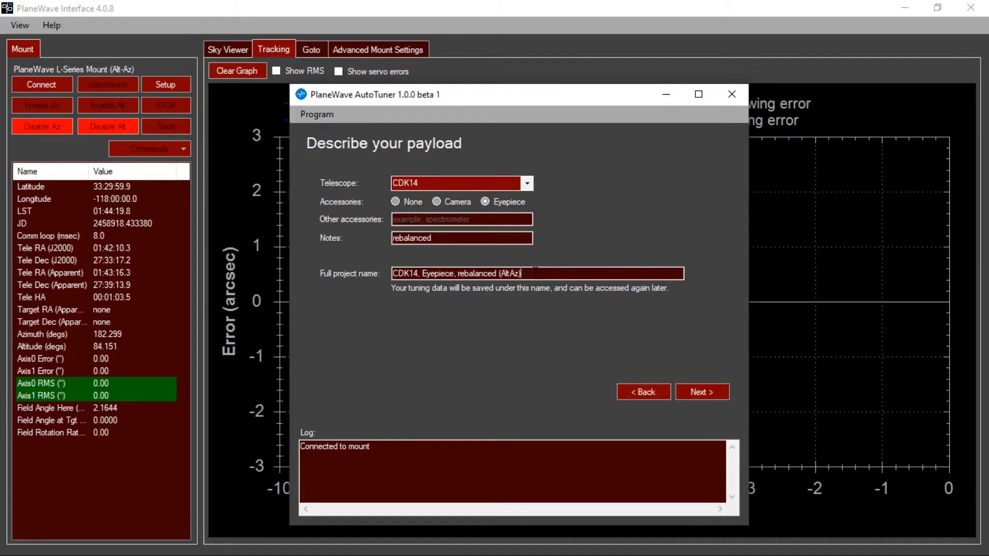
left_click_drag(541, 266, 392, 273)
left_click(536, 273)
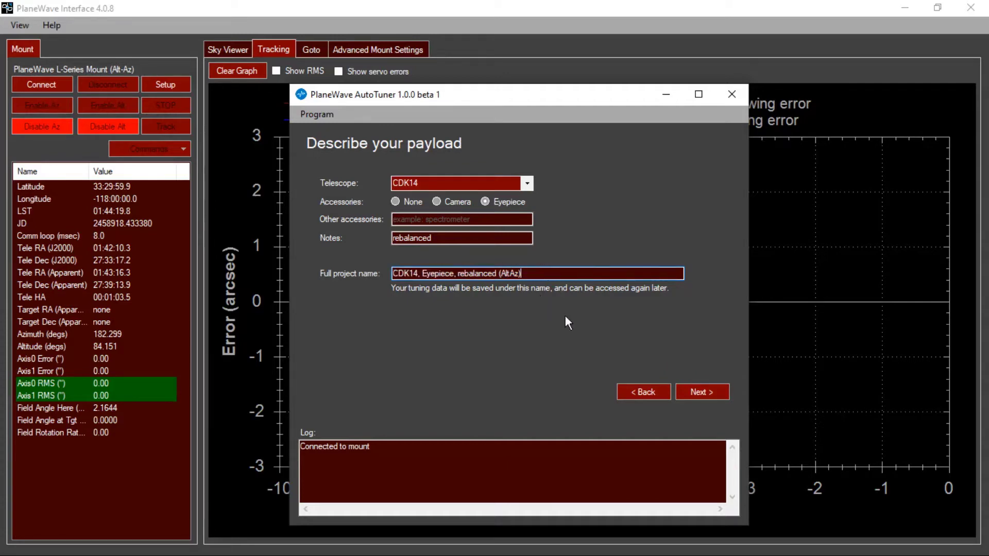
Try Azimuth-only and Altitude-only scans, then return to scanning both axes.
left_click(701, 390)
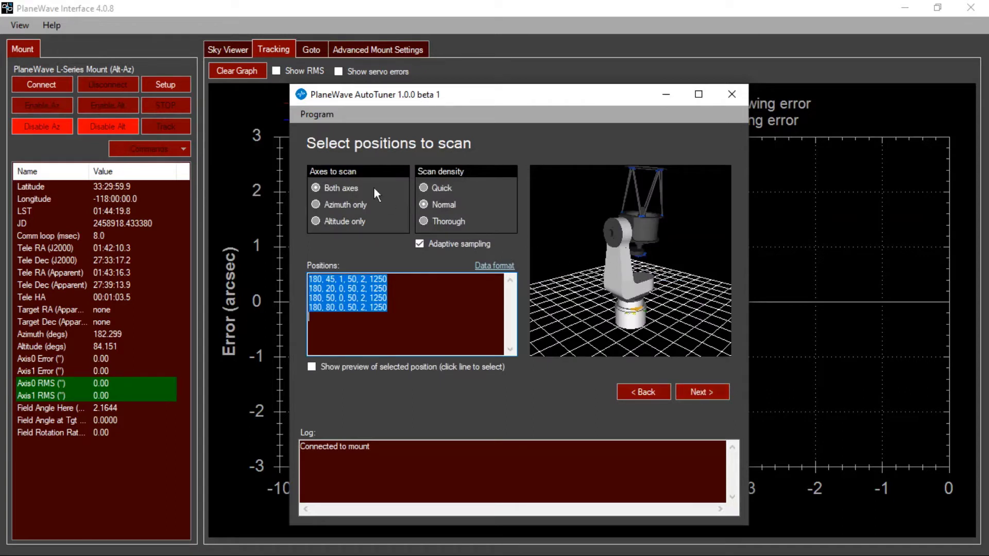
left_click(329, 188)
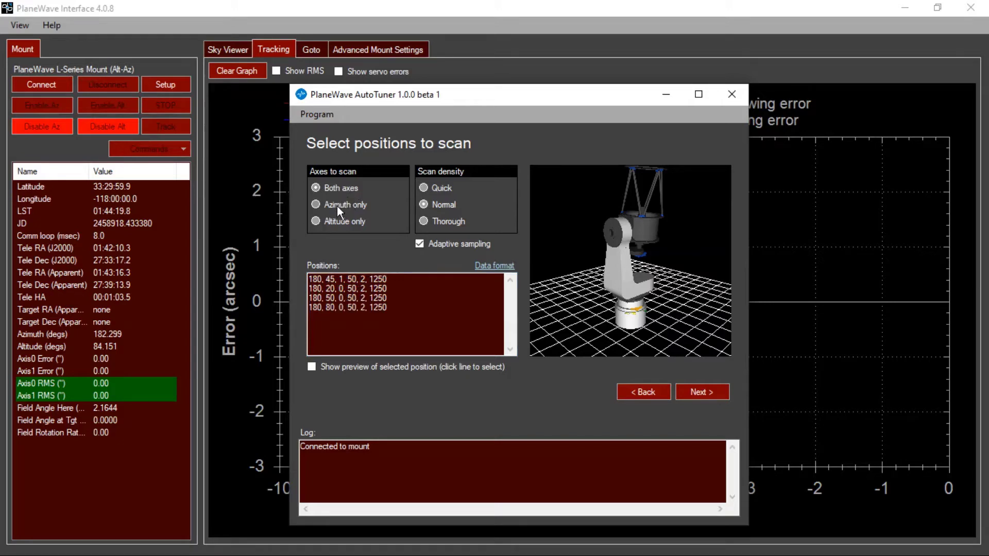
left_click(336, 206)
left_click(336, 221)
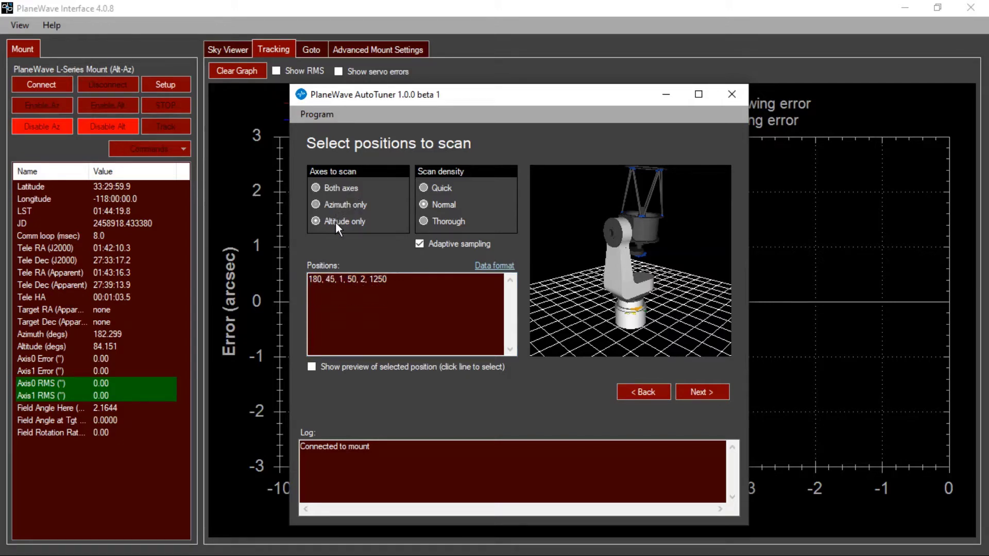
left_click(335, 189)
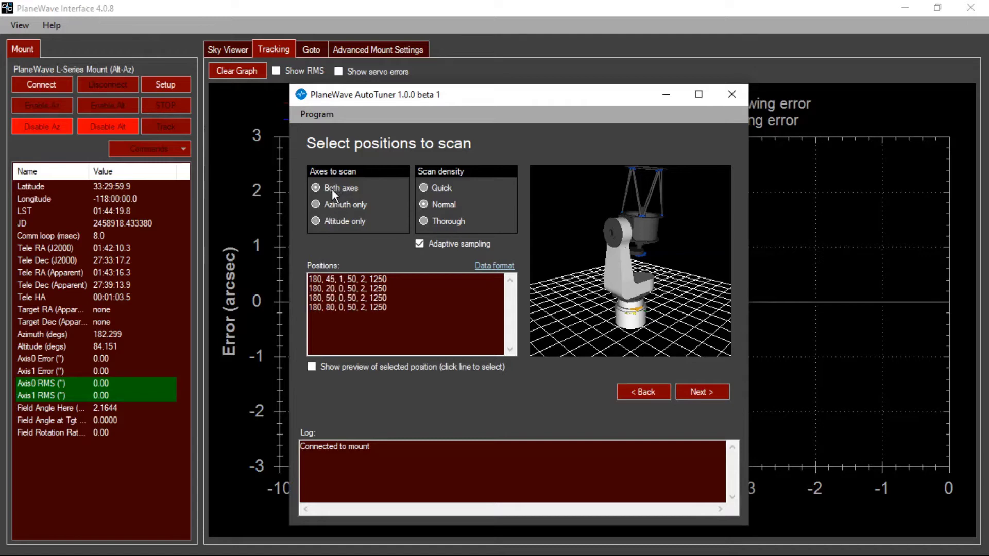
Switch to Quick density, test an edit in the Positions list and undo it, then return to Normal.
left_click(437, 188)
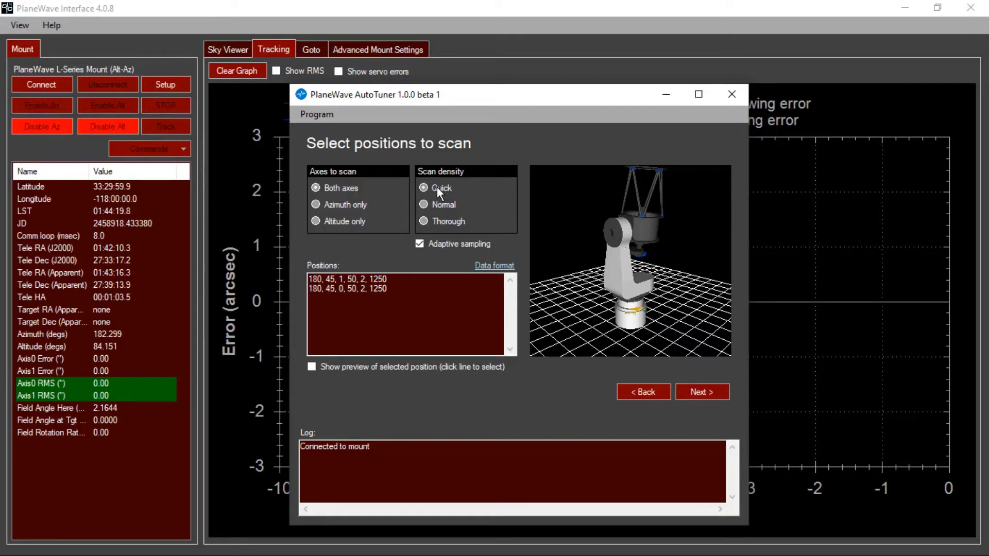
left_click(358, 284)
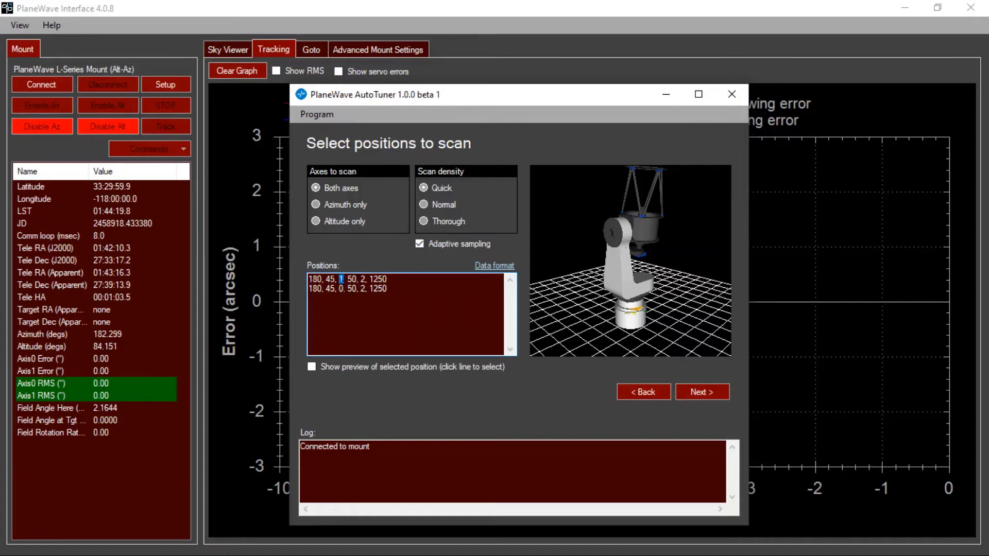
key("Down")
key("BackSpace")
type("1")
key("ctrl+z")
left_click(449, 205)
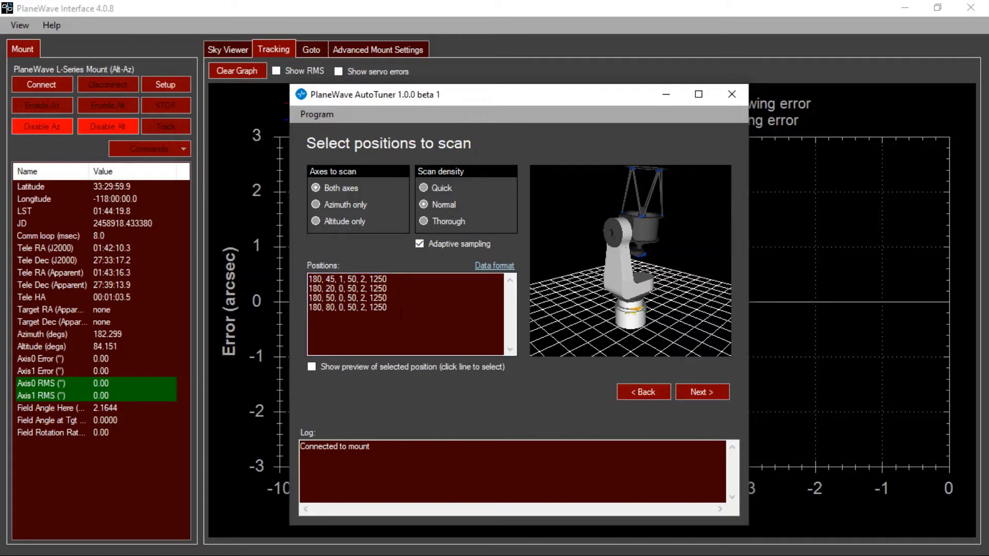
Check the first position line's axis value, then choose Thorough scan density.
left_click(379, 279)
double_click(342, 279)
left_click(342, 278)
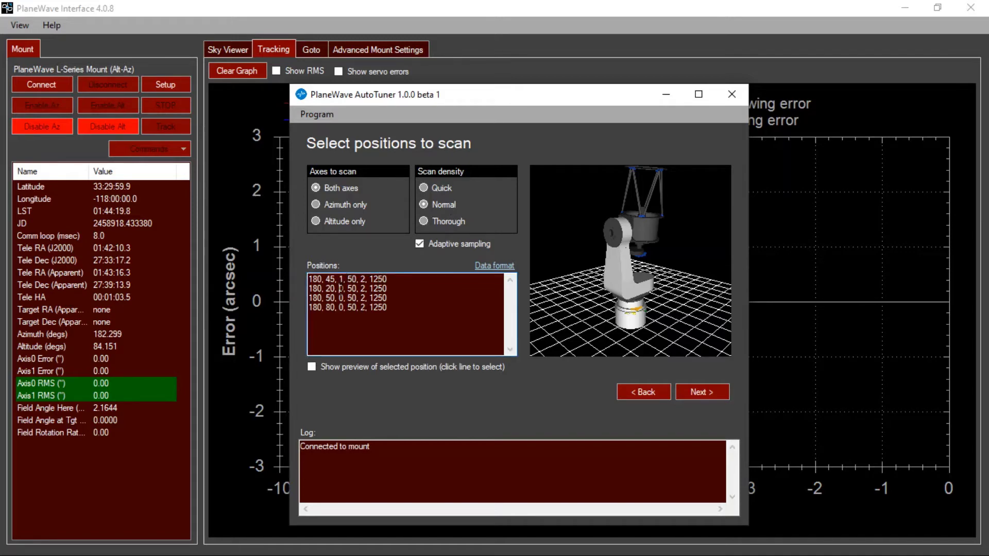
left_click(448, 222)
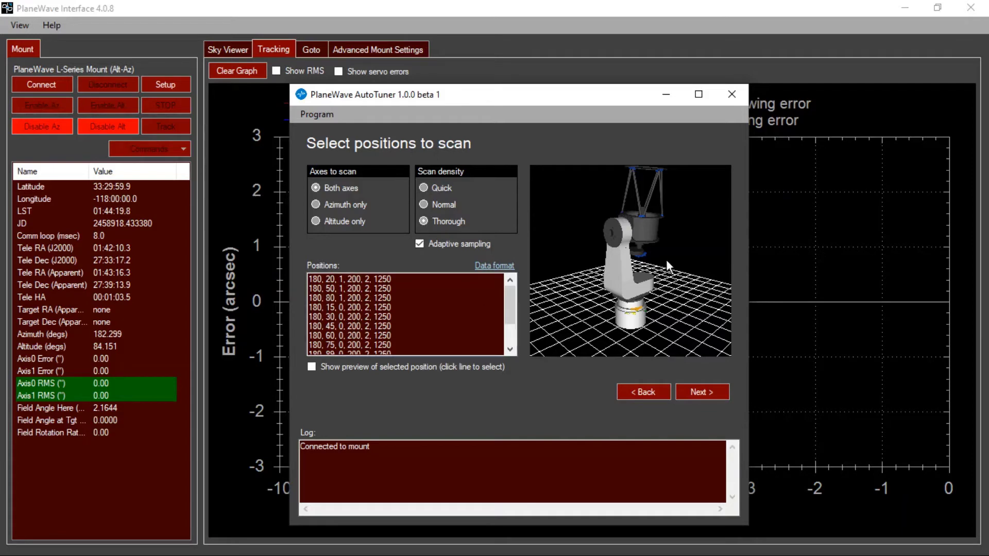
Enable the 3-D position preview and step through scan positions, including altitudes 50 and 80.
left_click(311, 368)
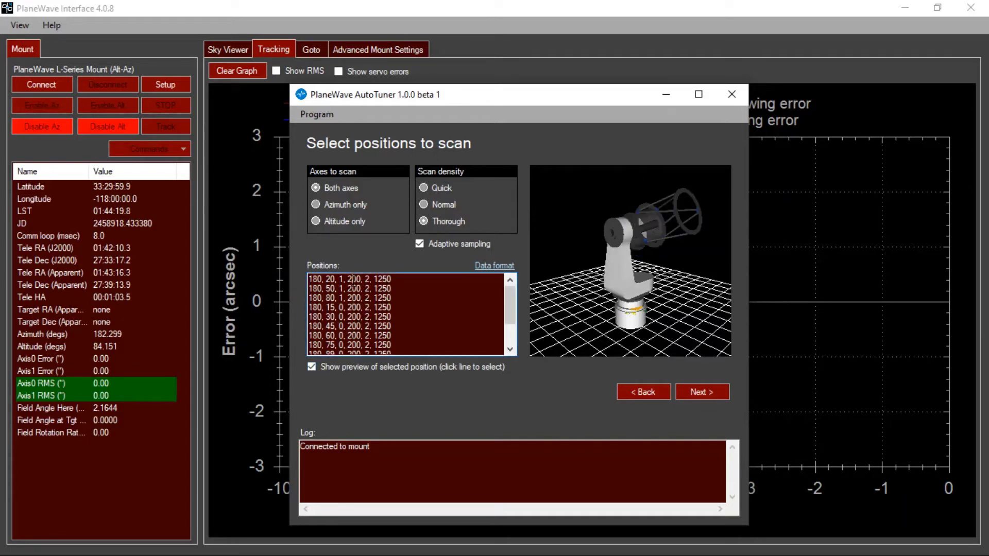
left_click(353, 289)
left_click(354, 299)
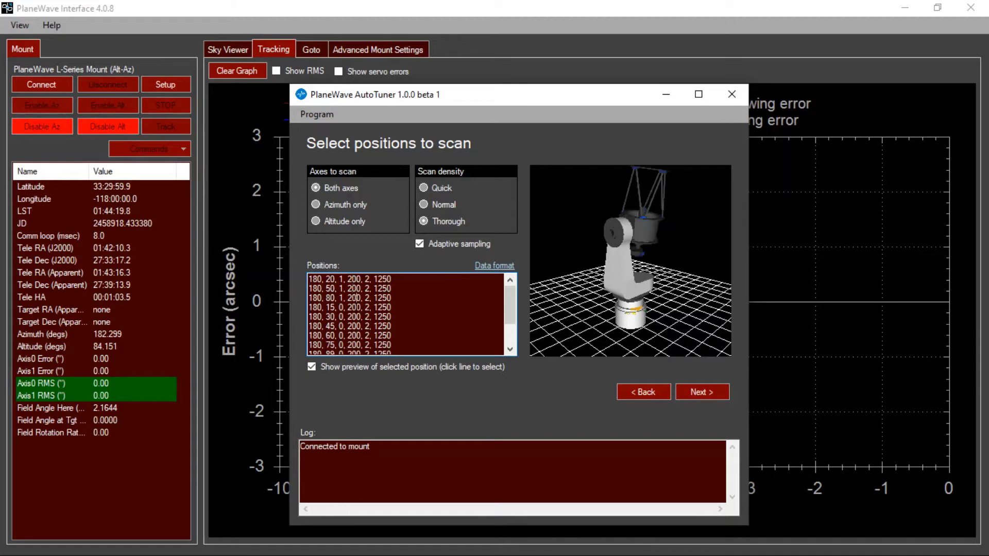
left_click(356, 308)
left_click(359, 316)
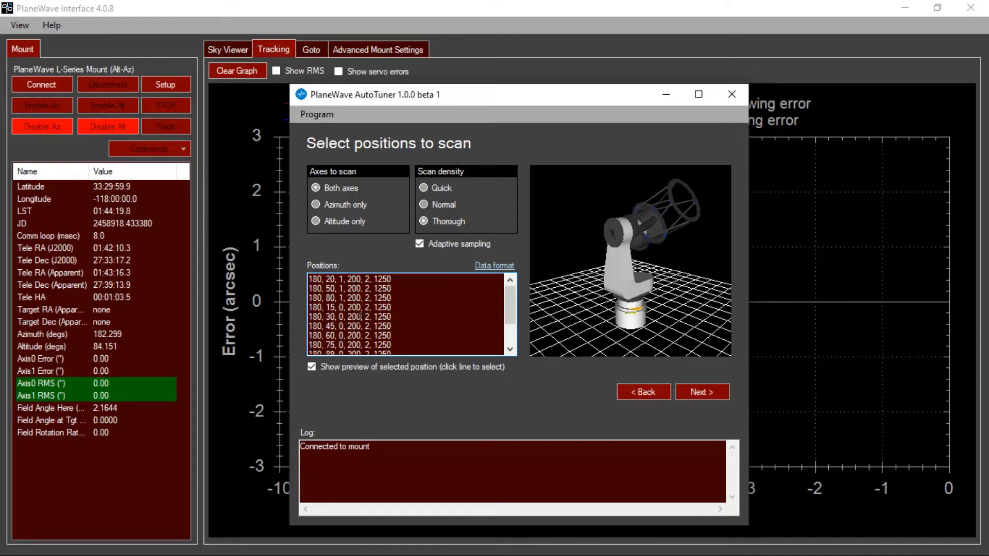
key("Down")
key("Down")
key("Down")
key("Down")
key("Down")
key("Down")
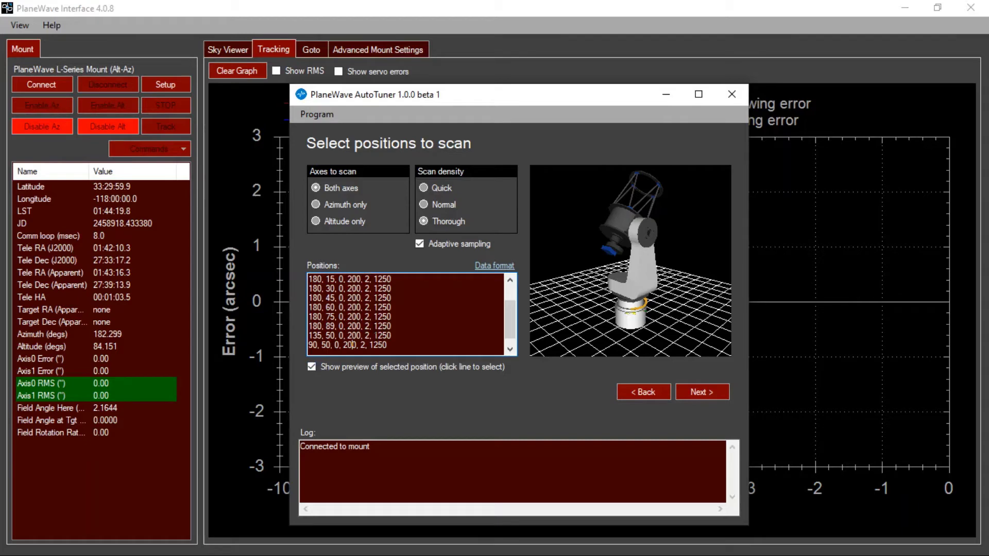
Set Quick scan density (via Normal) and start the two-position frequency sweep.
left_click(441, 206)
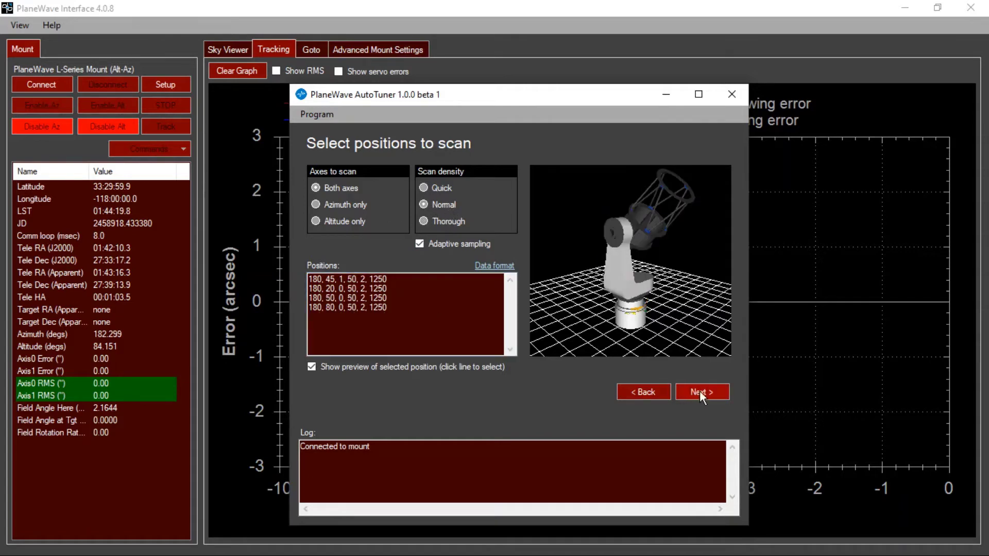
left_click(443, 190)
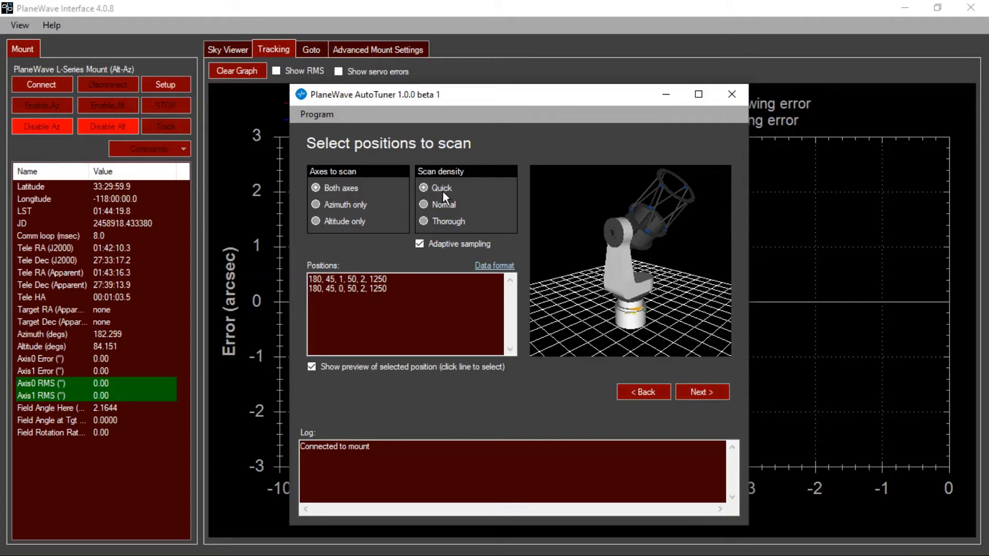
left_click(702, 392)
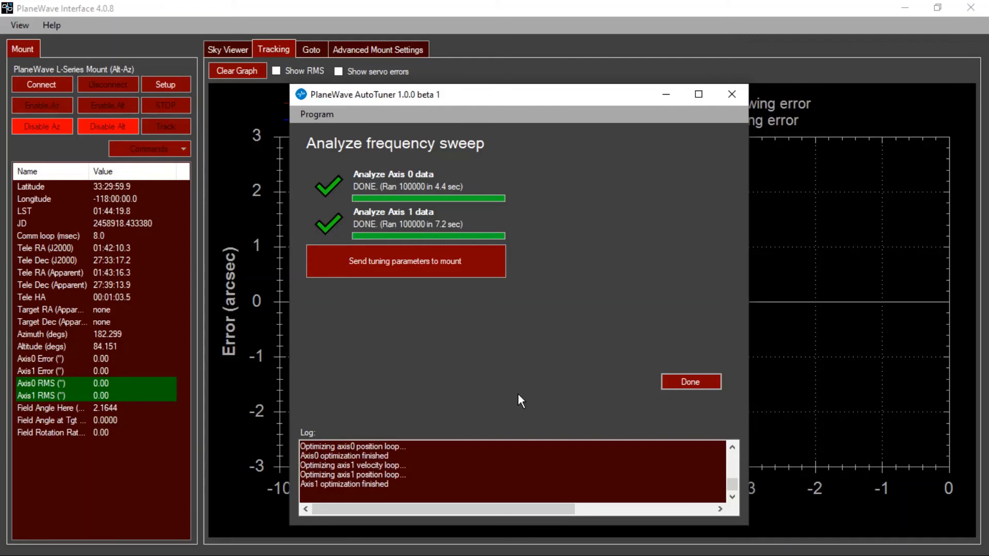
Send the tuned parameters to the mount's flash, finish, and disconnect the AutoTuner.
left_click(420, 262)
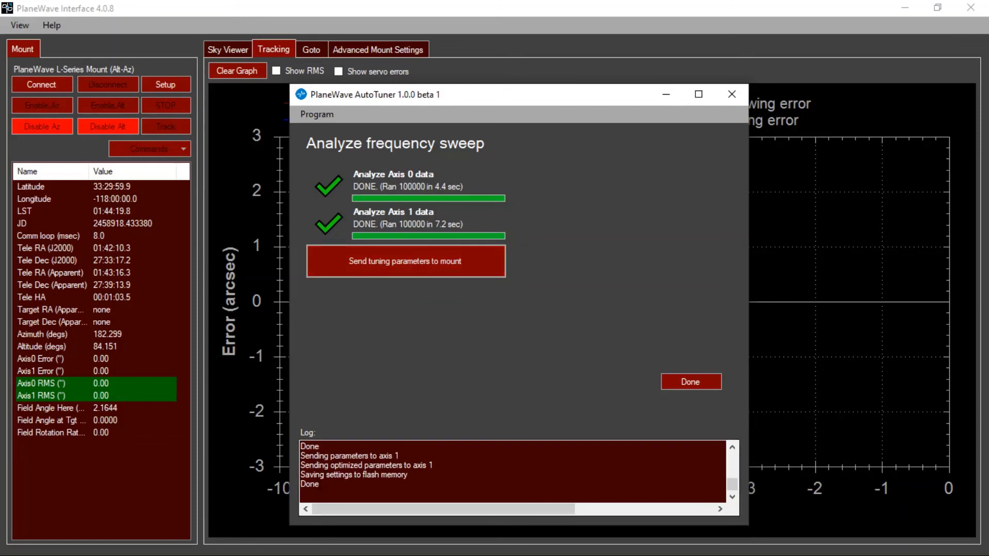
left_click(693, 381)
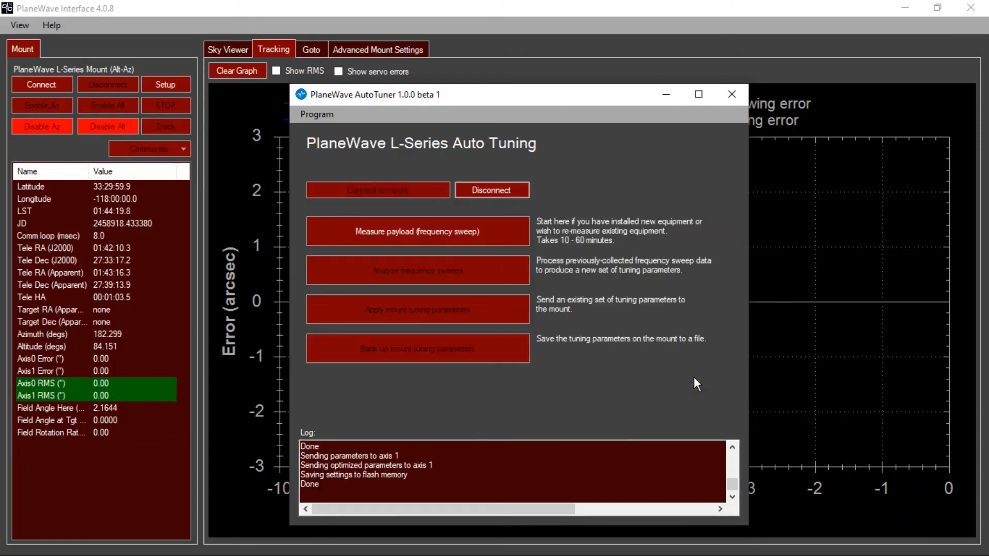
left_click(502, 187)
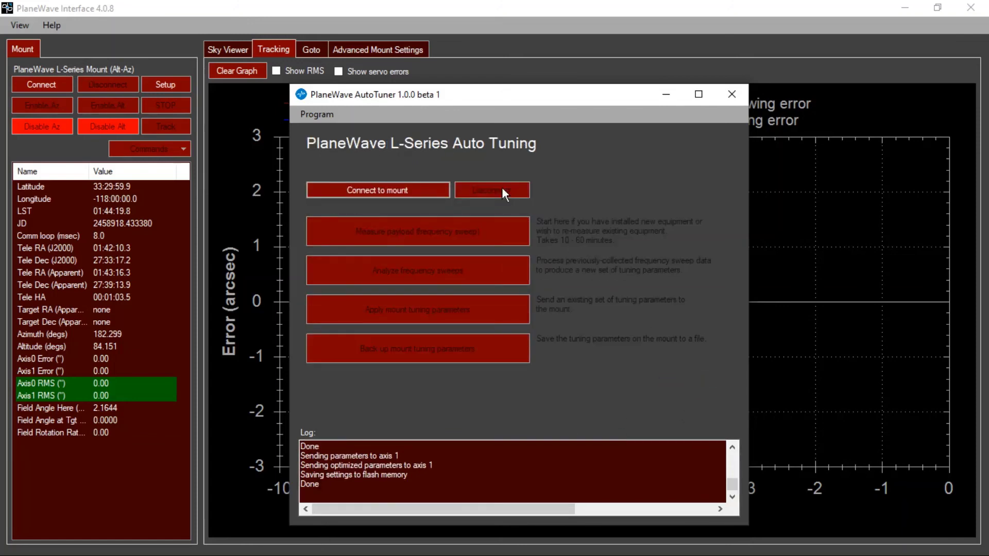
Bring PlaneWave Interface forward, connect the mount, and enable both azimuth and altitude axes.
left_click(86, 11)
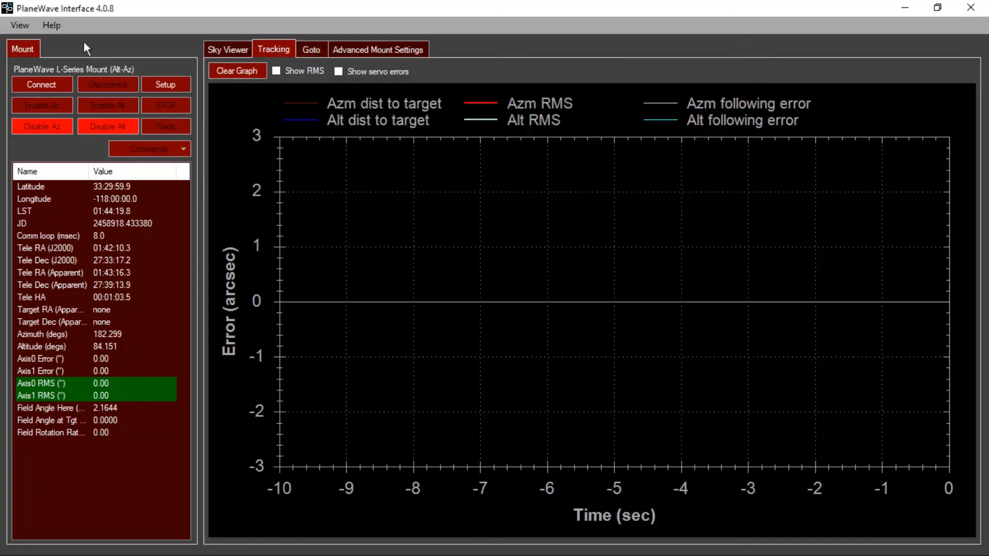
left_click(58, 84)
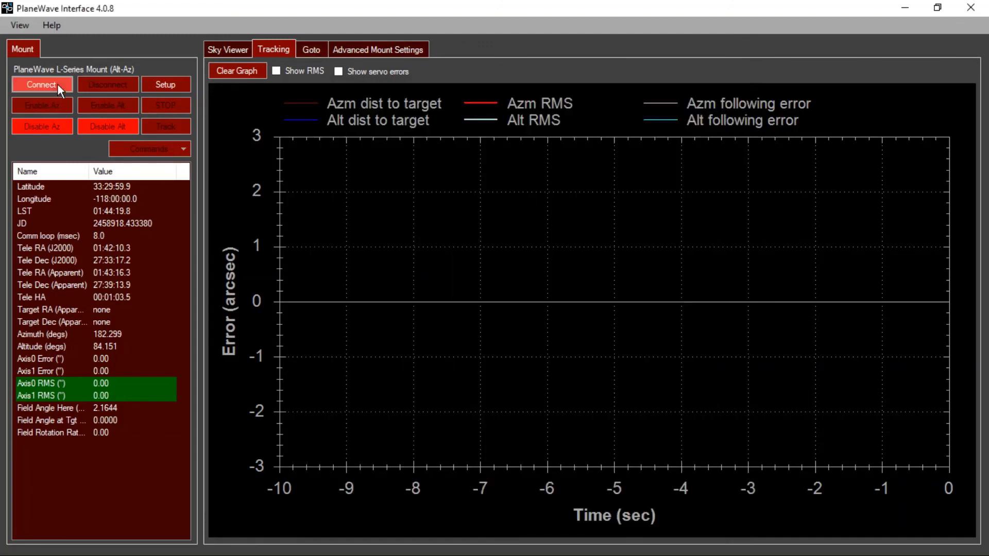
left_click(51, 107)
left_click(92, 105)
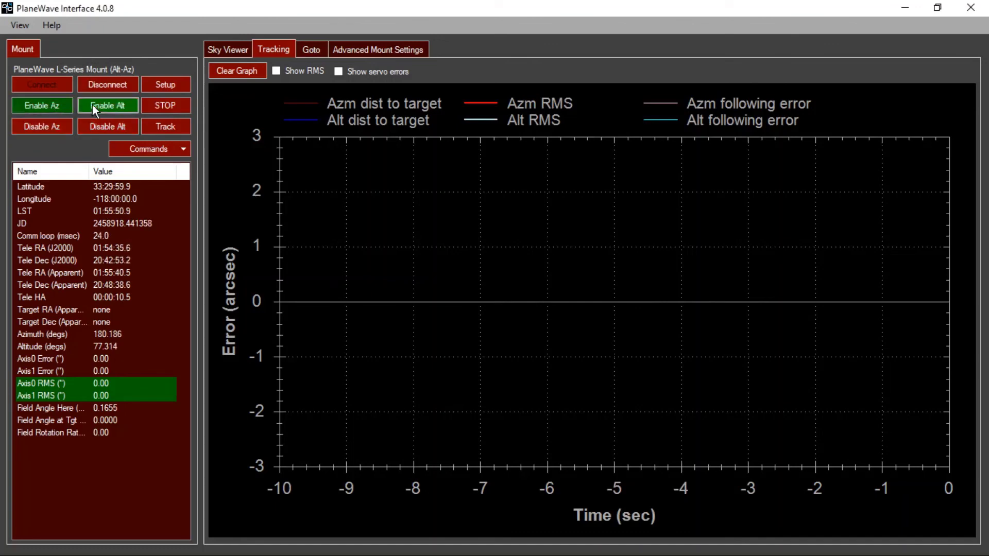
Home the mount from the Commands menu and switch to the Sky Viewer chart.
left_click(132, 148)
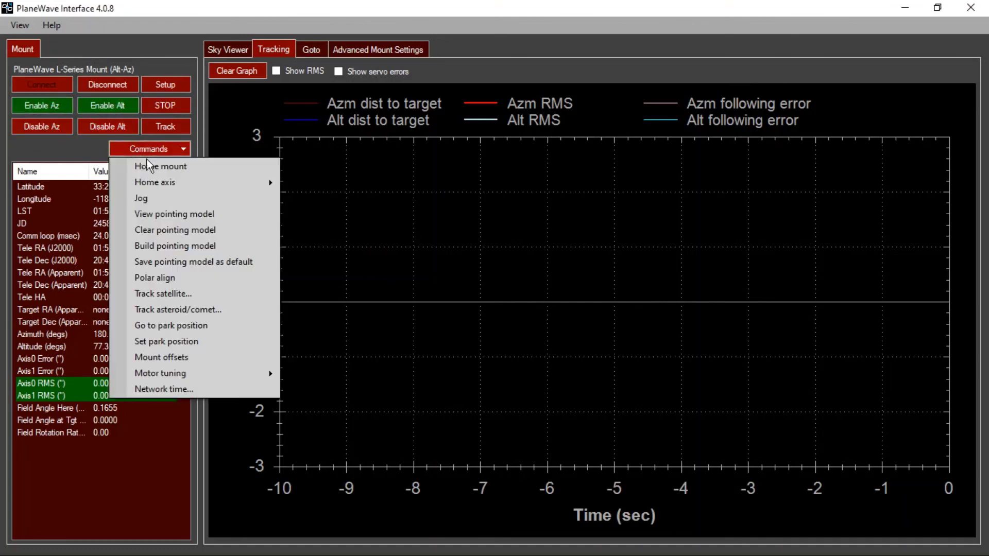
left_click(151, 167)
left_click(225, 46)
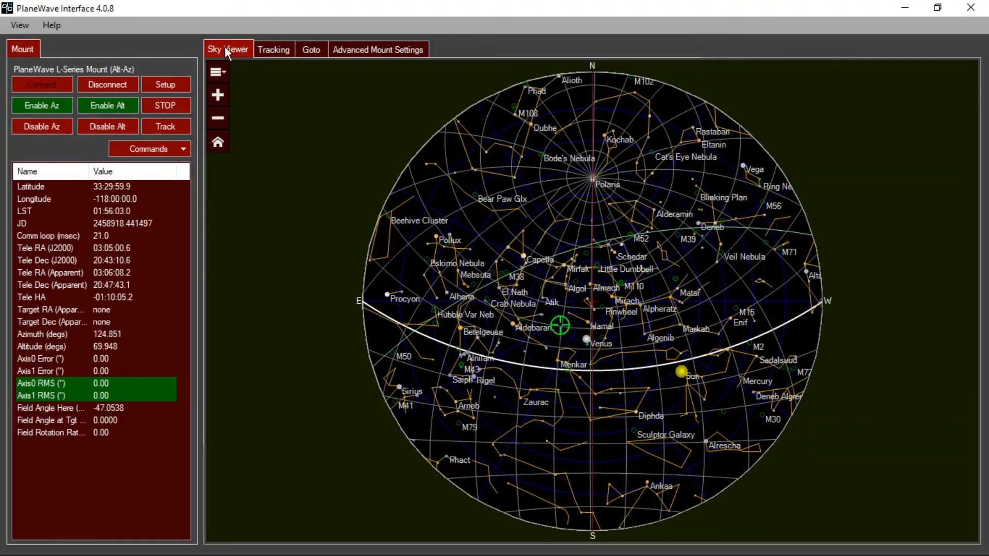
Goto the clicked sky-chart point at RA 06:34:34.1 and watch tracking errors settle near 0 arcsec.
left_click(481, 250)
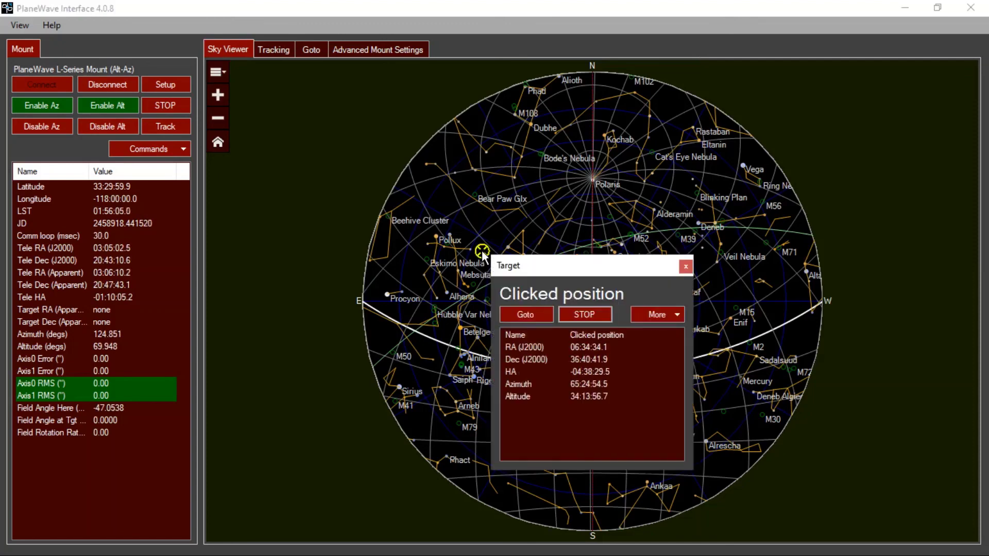
left_click(530, 315)
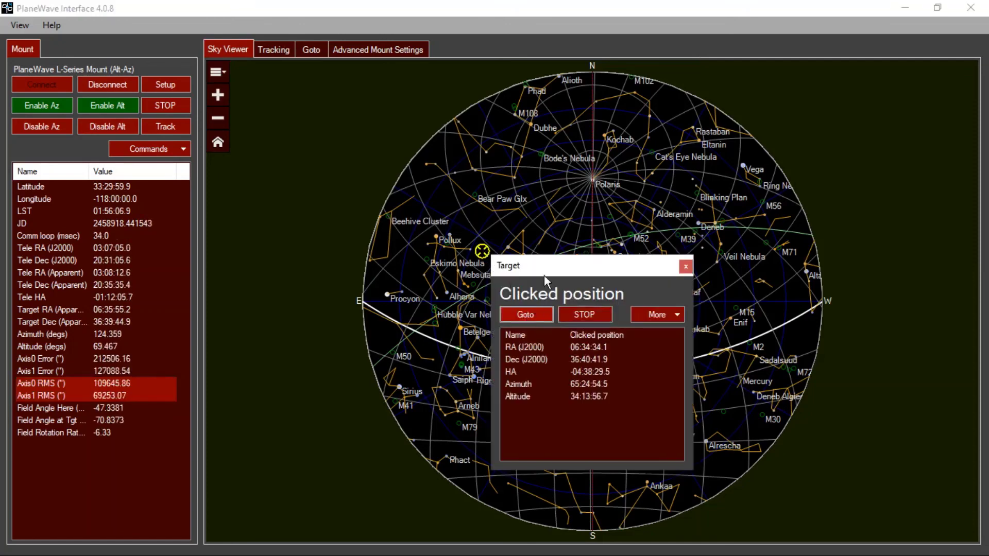
left_click_drag(545, 270, 178, 248)
left_click(270, 50)
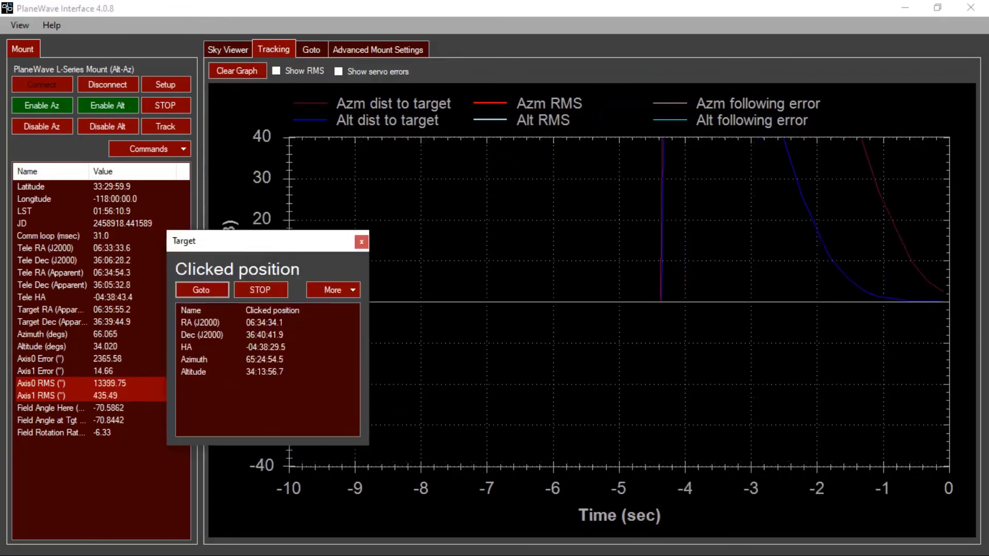
left_click_drag(241, 245, 214, 368)
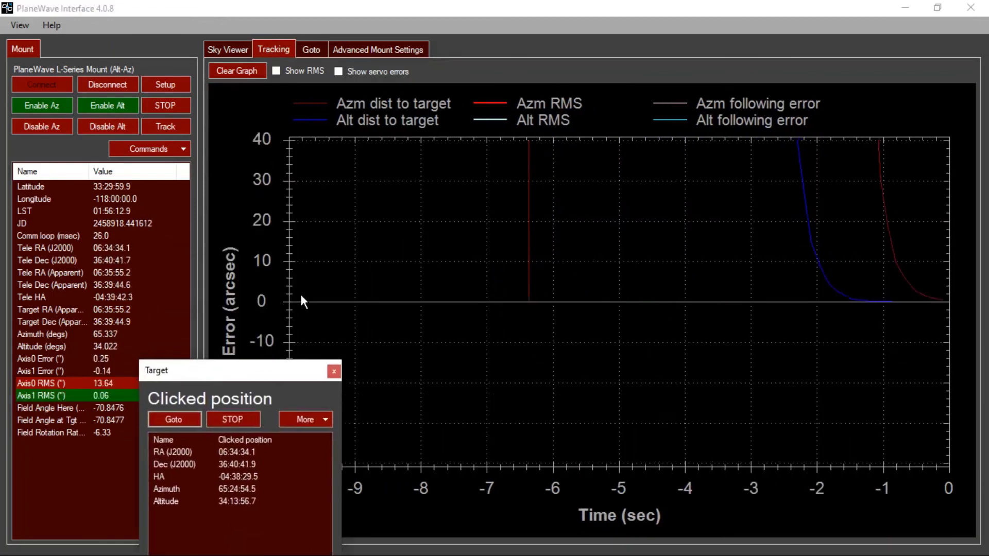